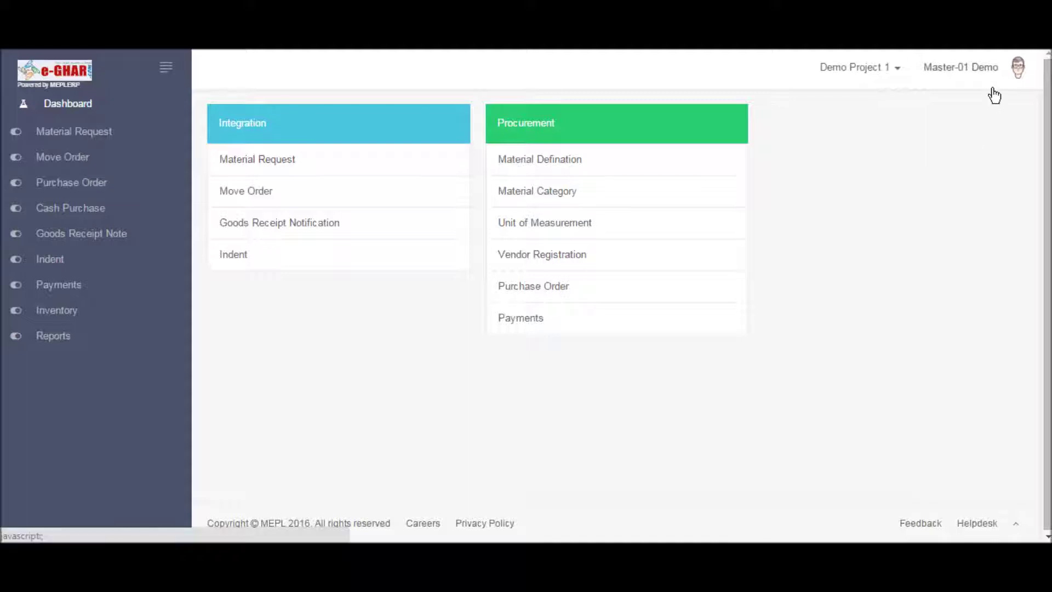
- Keep Demo Project 1 selected in the project dropdown and go to the Indent page
left_click(833, 70)
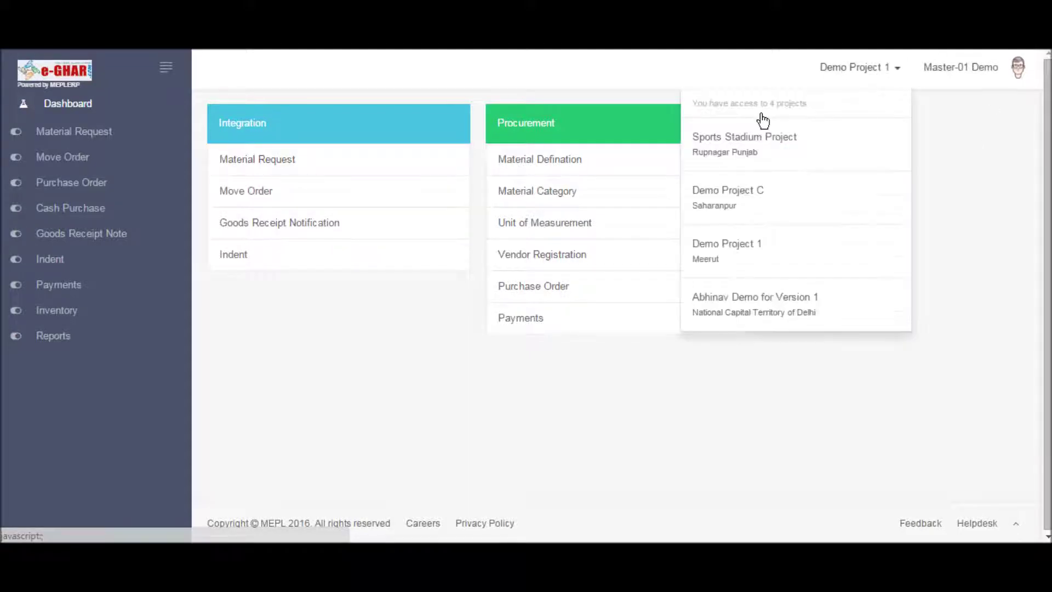
left_click(723, 265)
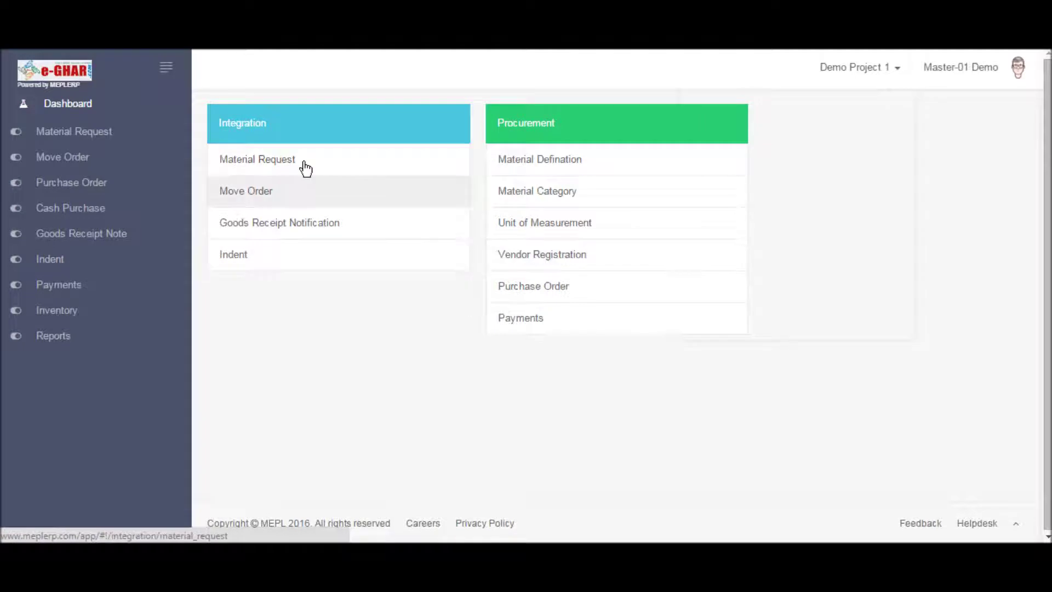
left_click(280, 260)
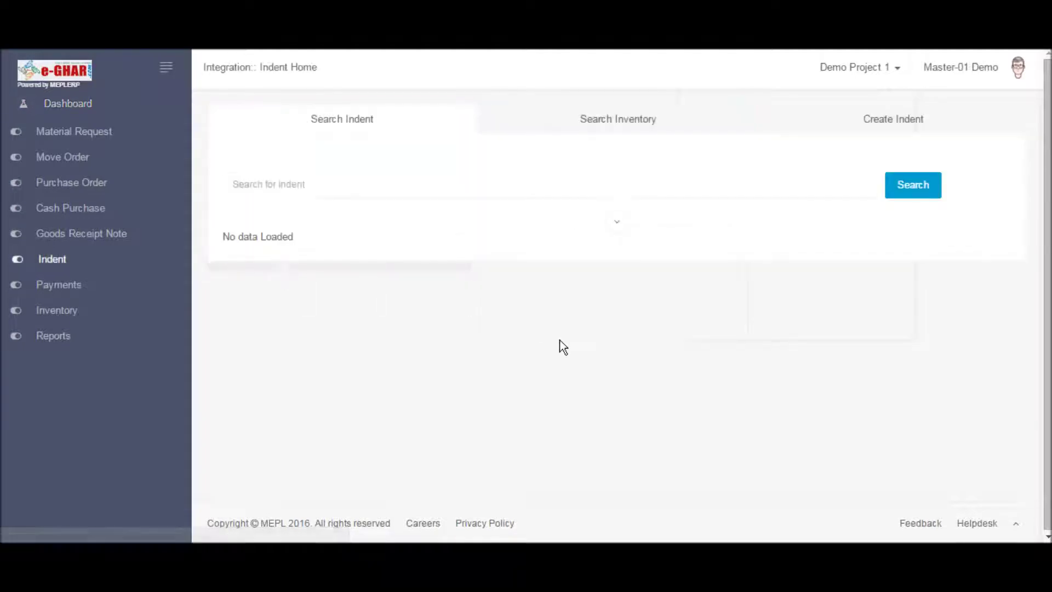
left_click(598, 131)
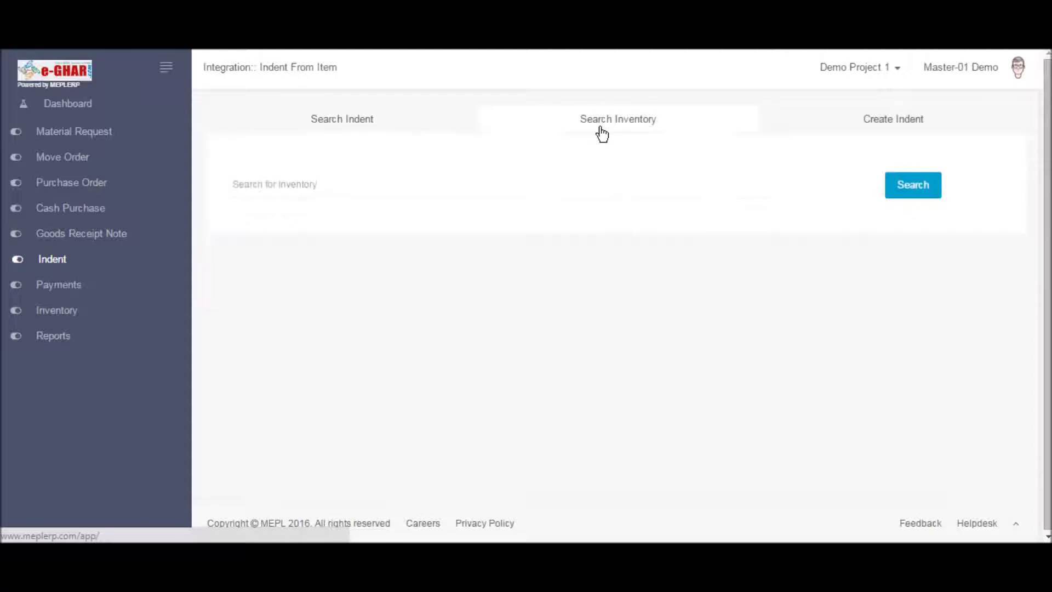
left_click(910, 125)
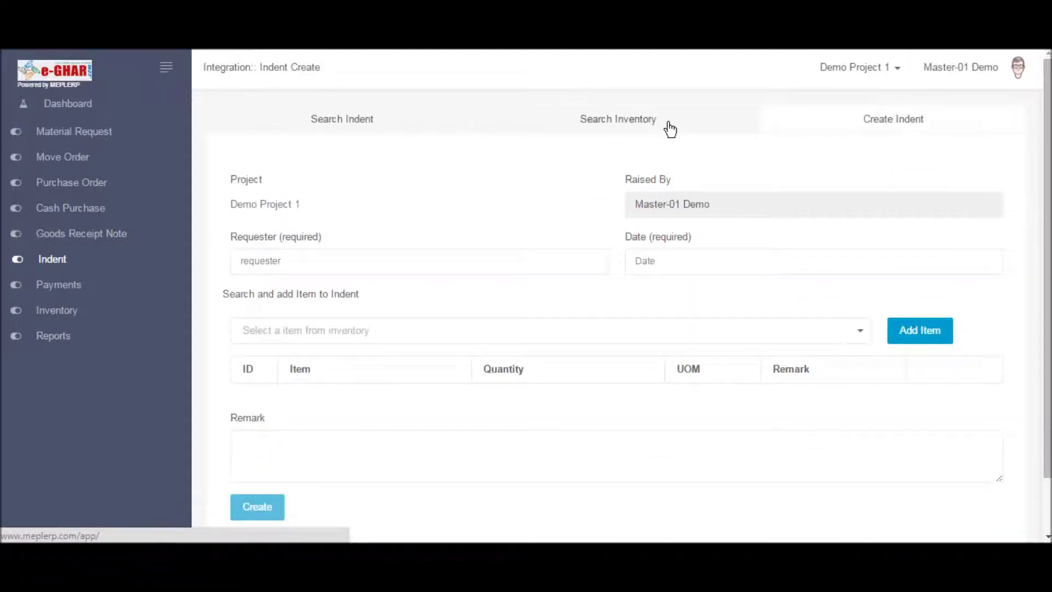
left_click(670, 128)
left_click(393, 122)
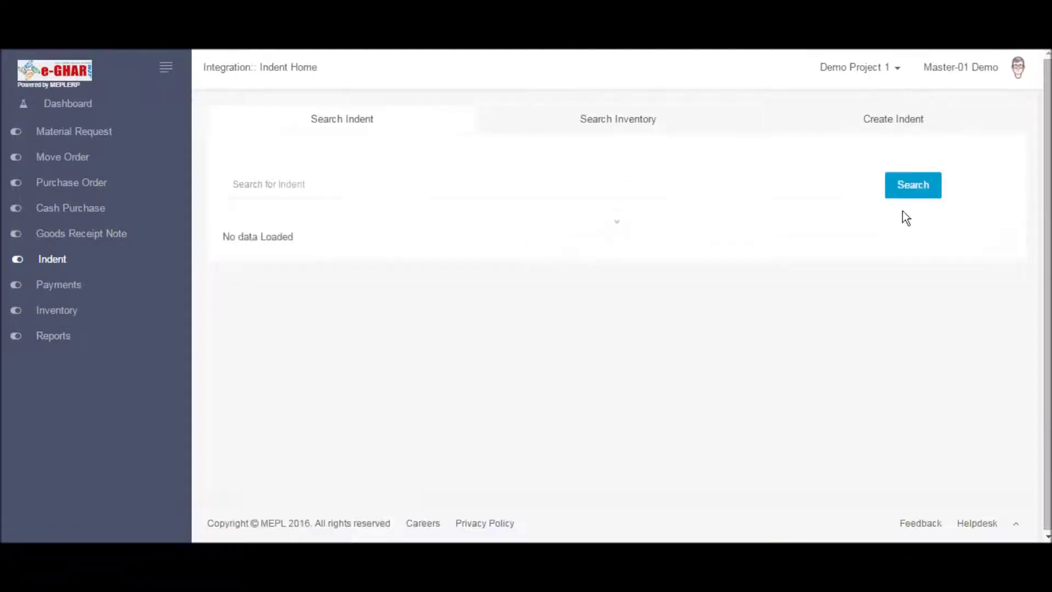
left_click(913, 185)
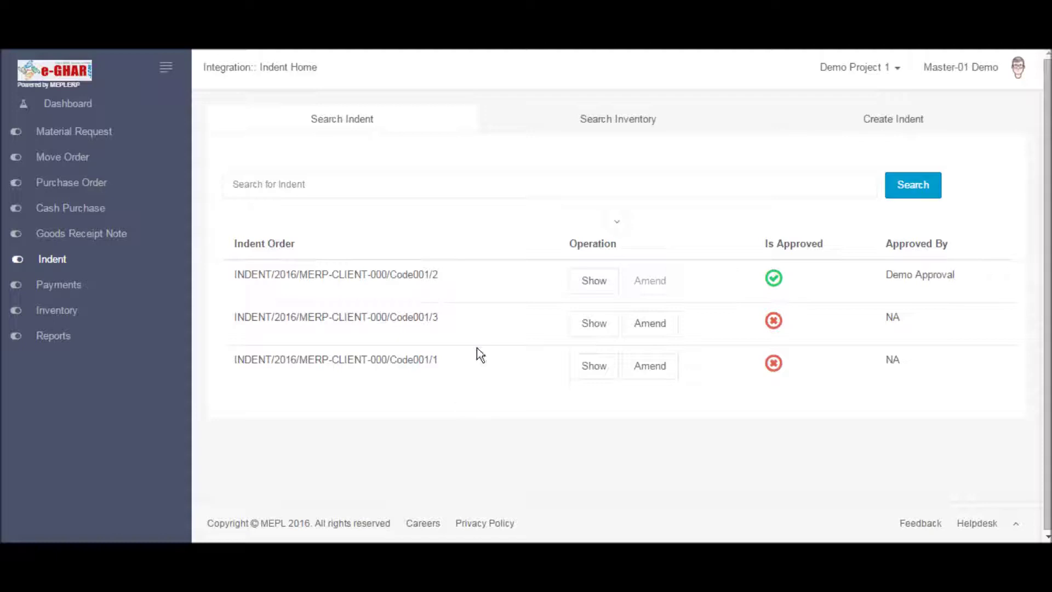
left_click(614, 281)
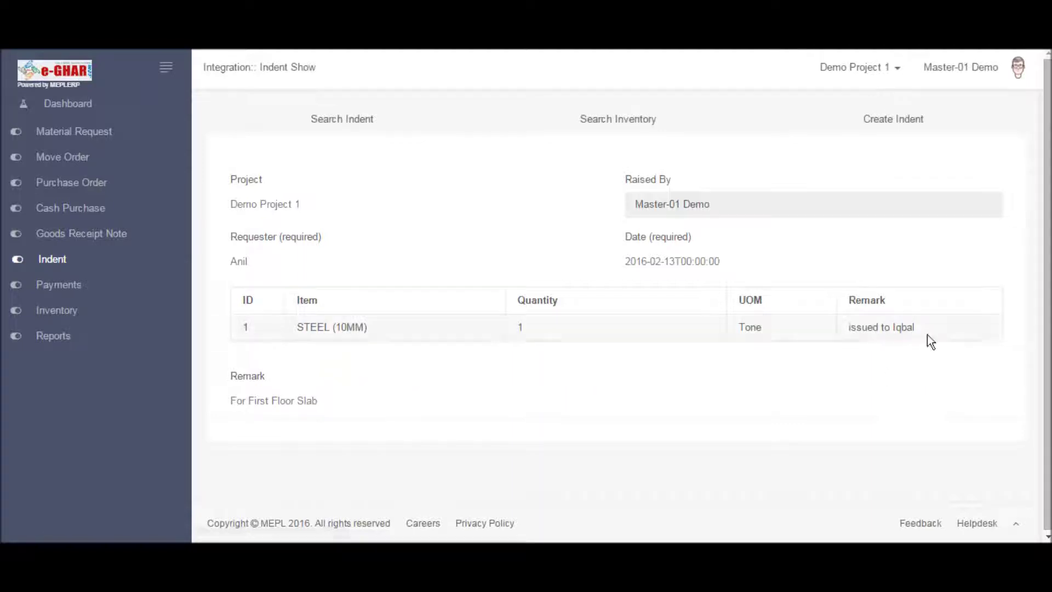
- Reload the indent list, then search the inventory to list all stock items
left_click(347, 123)
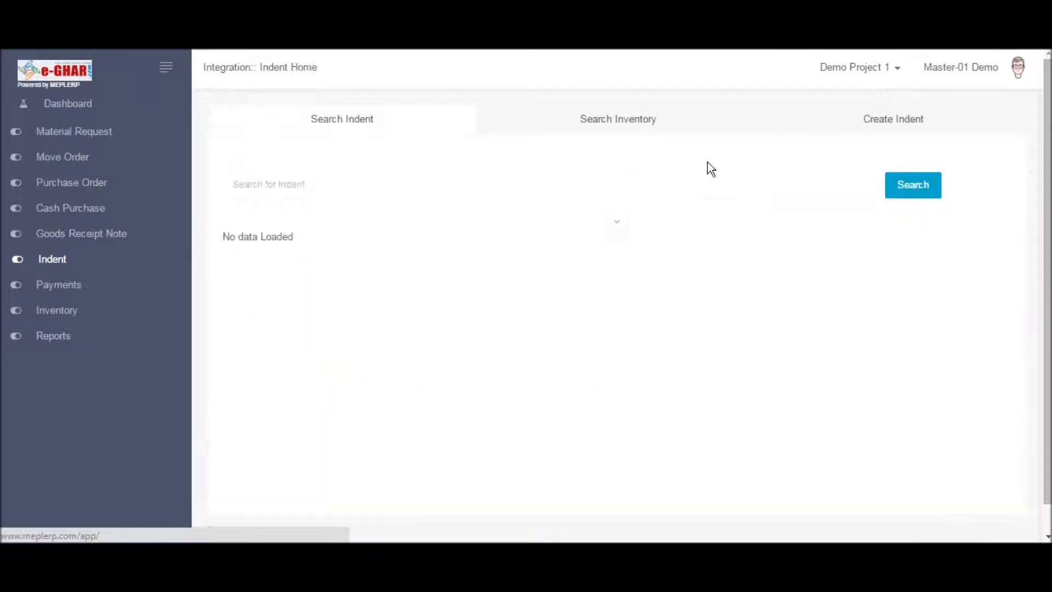
left_click(907, 195)
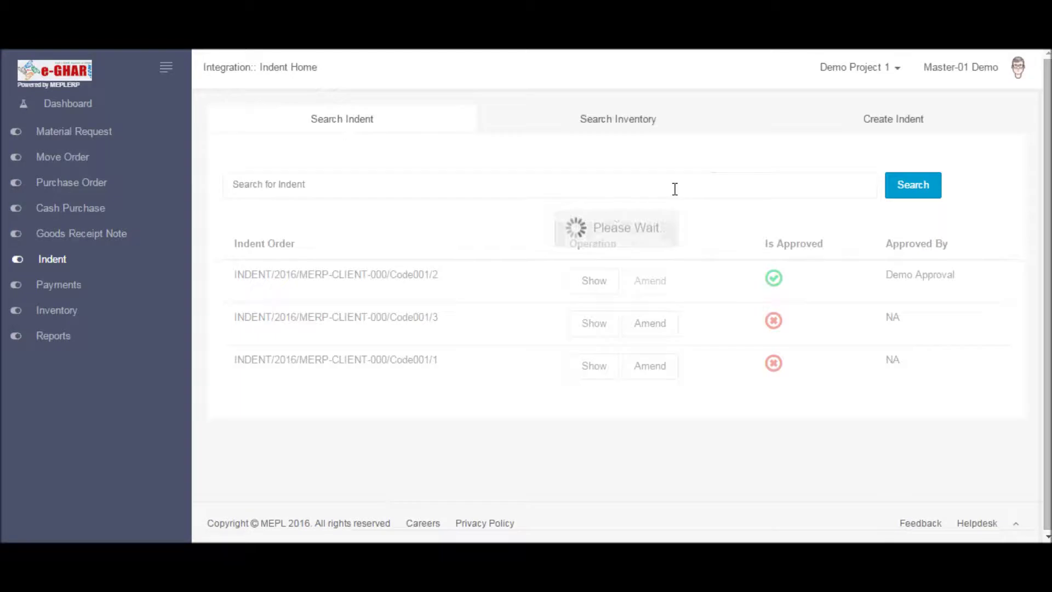
left_click(625, 131)
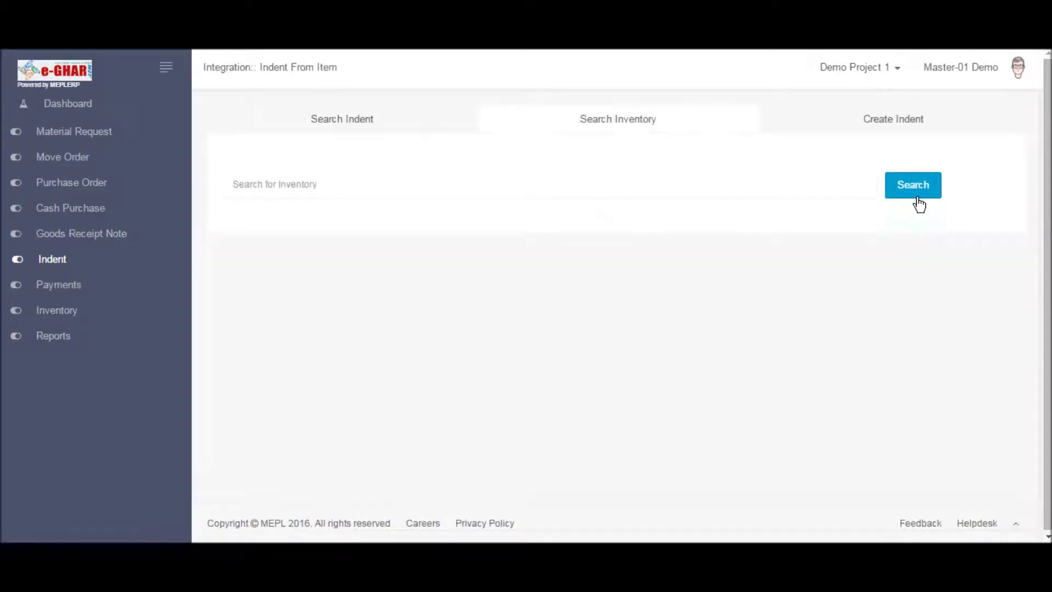
left_click(913, 186)
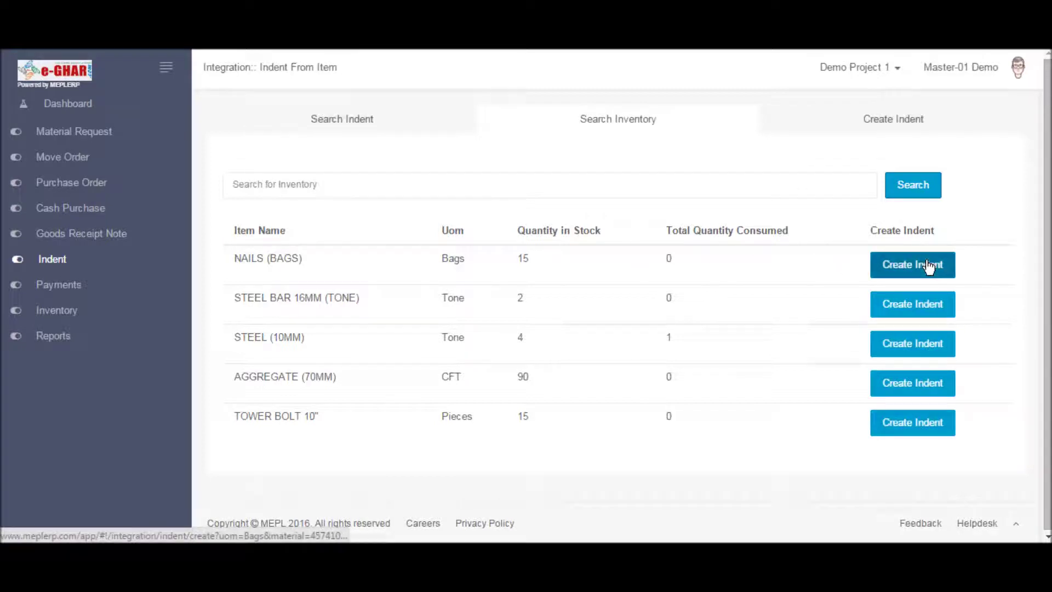
- Relist the inventory and start a new indent for NAILS (BAGS), up to 15 bags
left_click(922, 127)
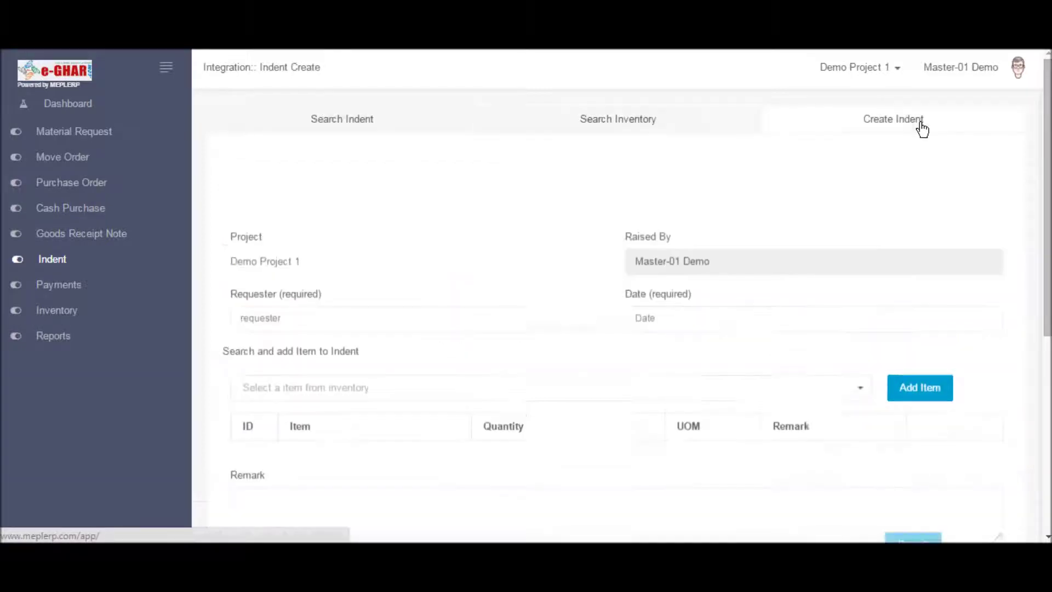
left_click(740, 128)
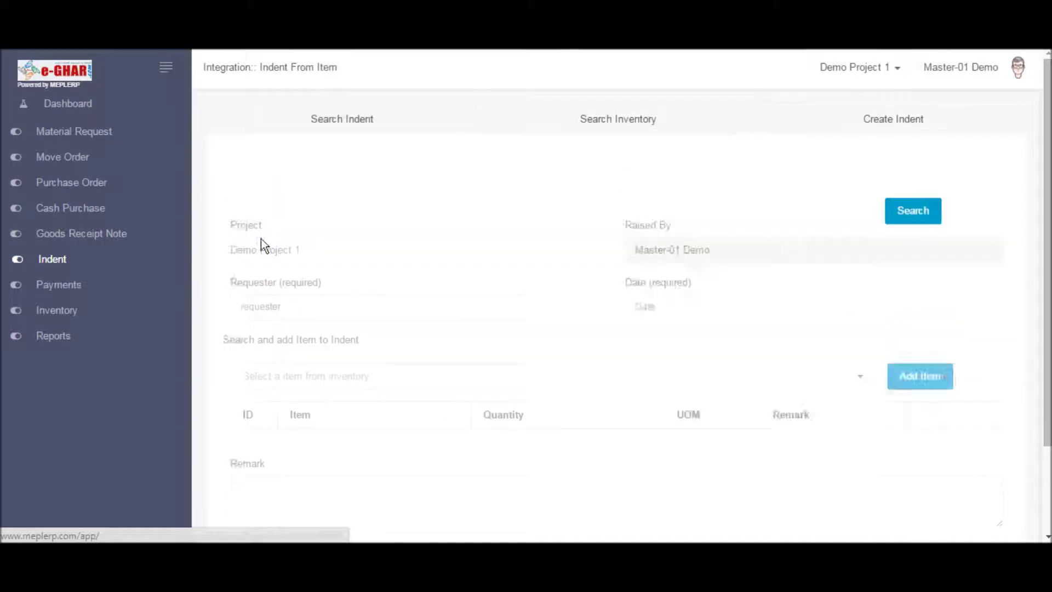
left_click(896, 120)
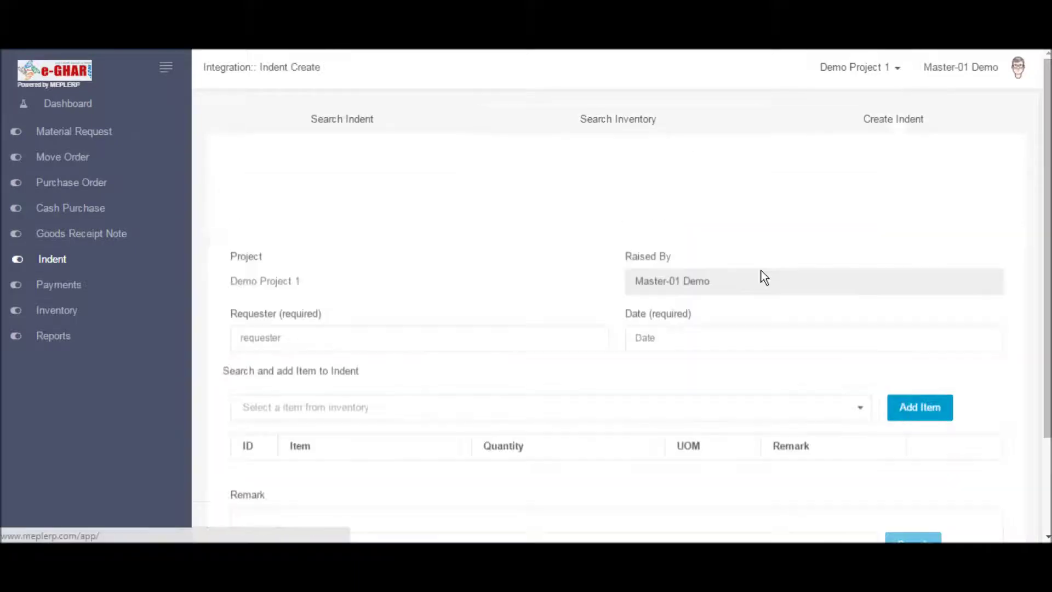
left_click(633, 136)
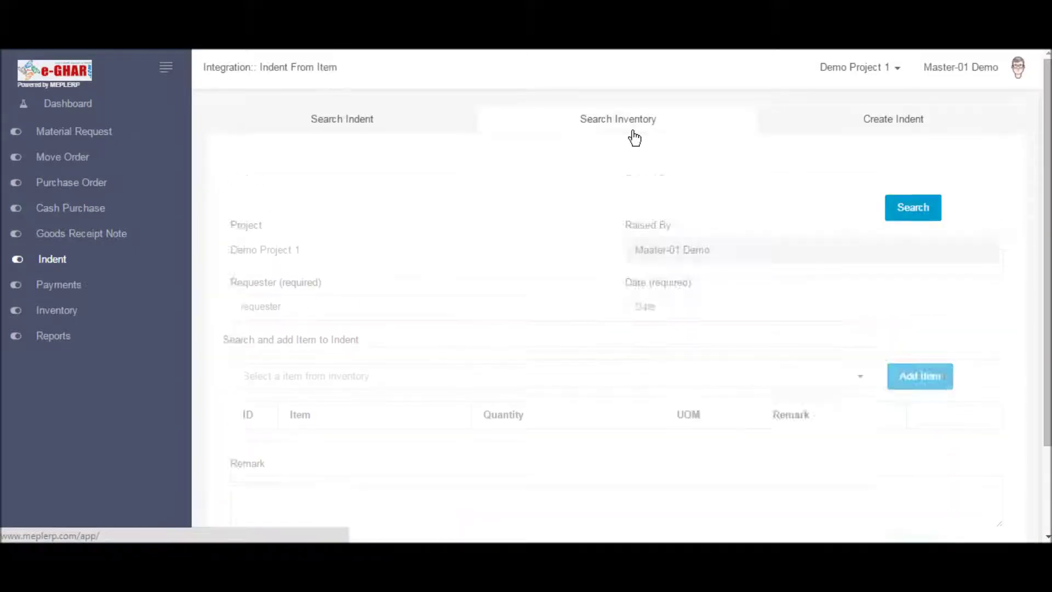
left_click(937, 197)
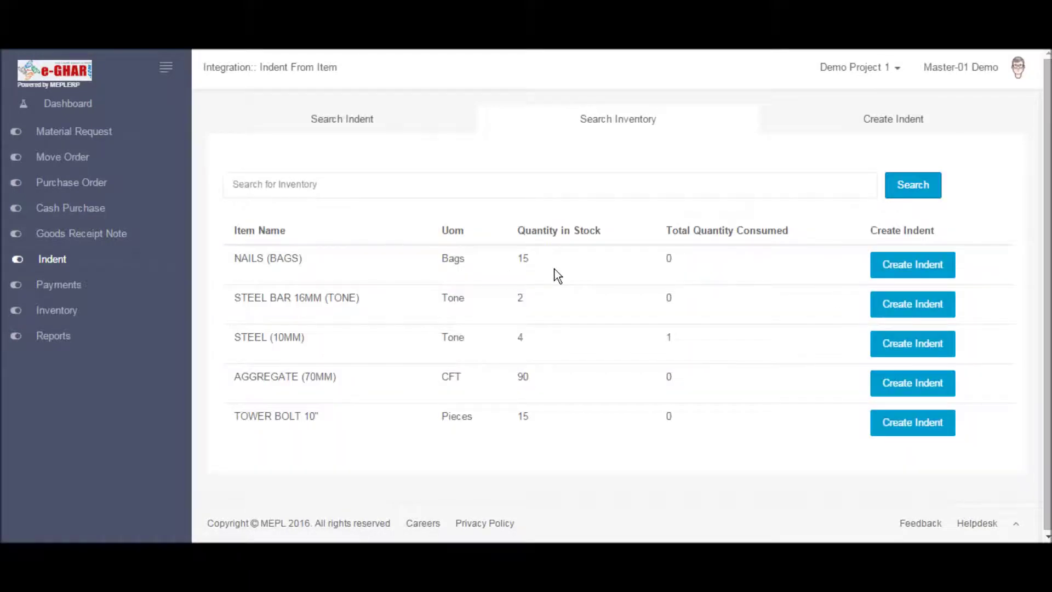
left_click(929, 270)
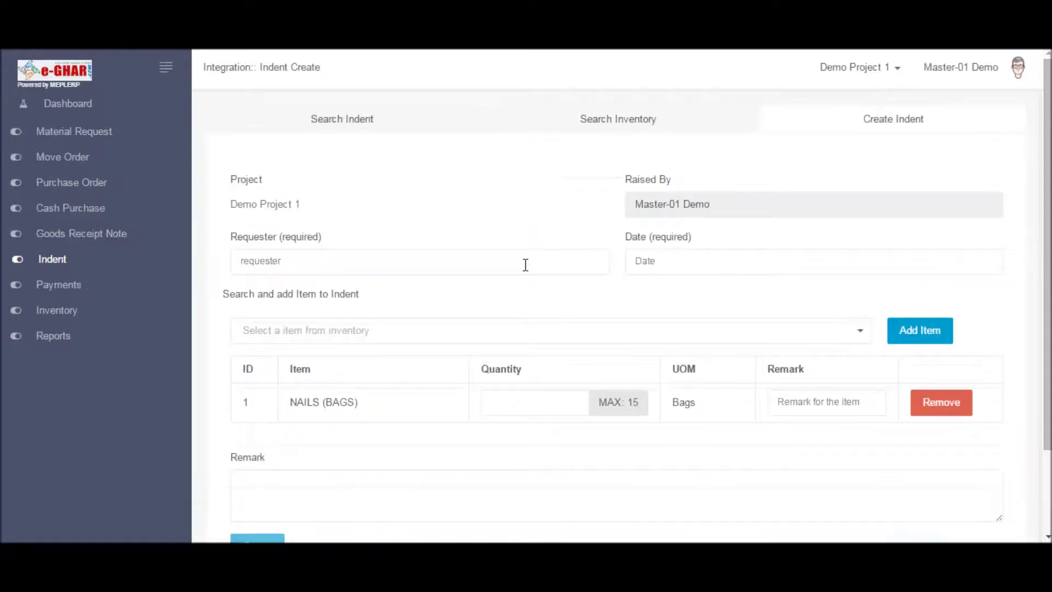
- Enter the indent requester and set the indent date to 12/02/2016
left_click(524, 264)
type("Mr. Su")
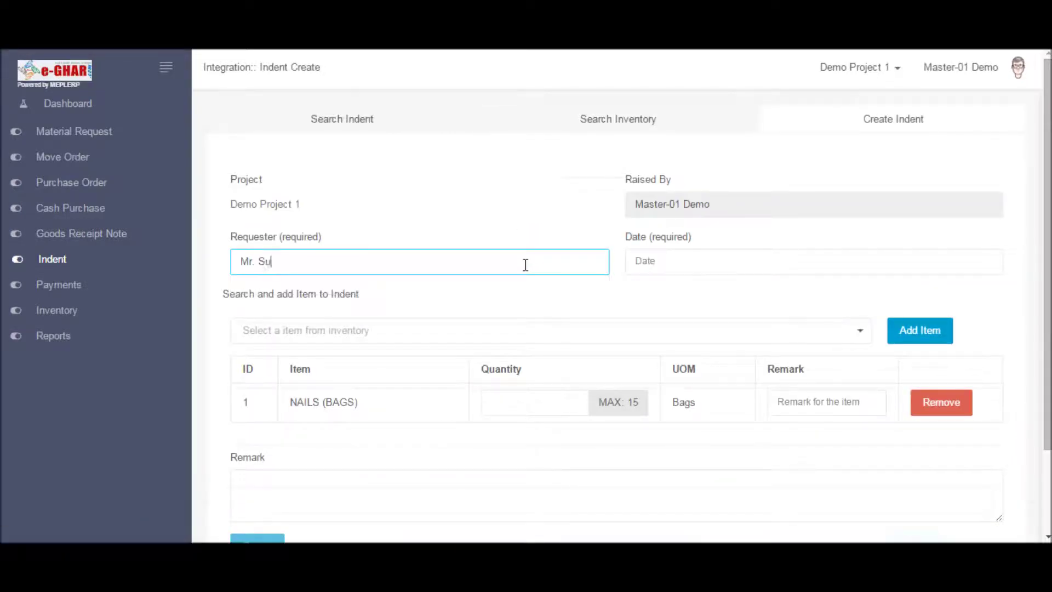
type("nil")
left_click(697, 263)
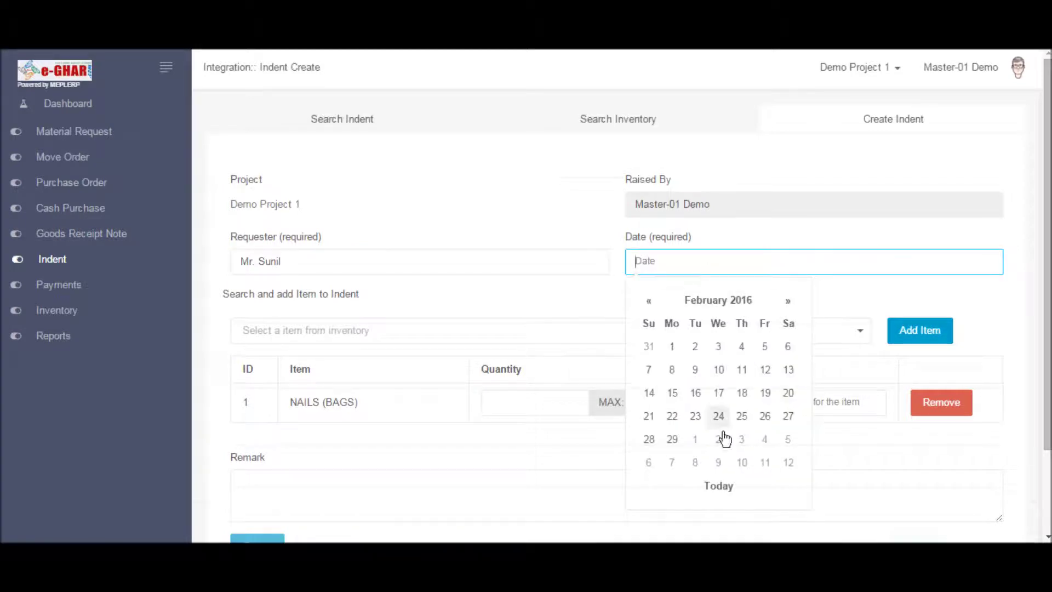
left_click(723, 486)
- Give the NAILS (BAGS) line quantity 5 and the remark 'Issued to Anil'
left_click(533, 342)
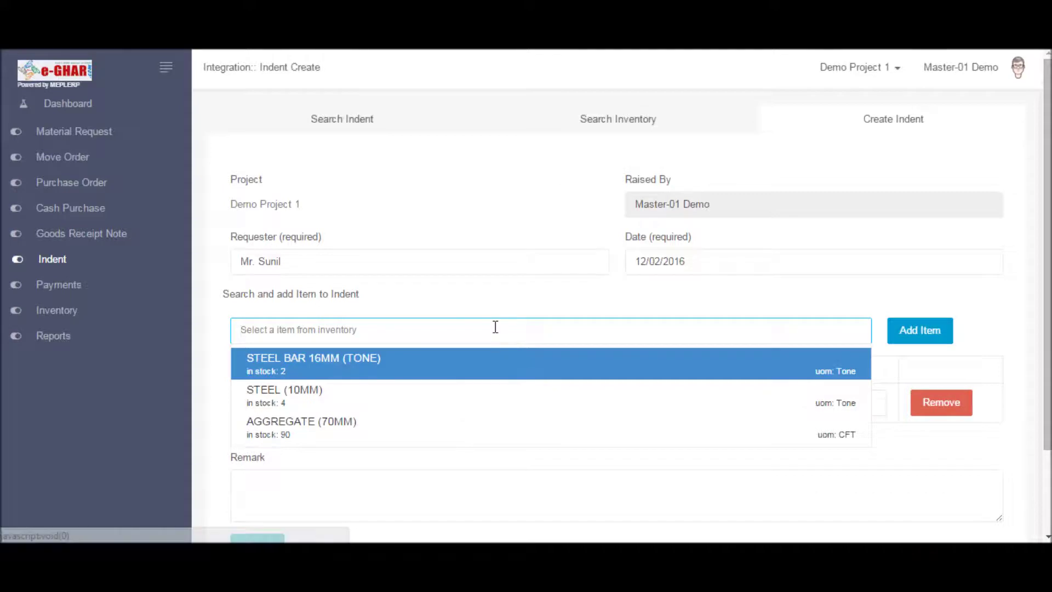
left_click(907, 295)
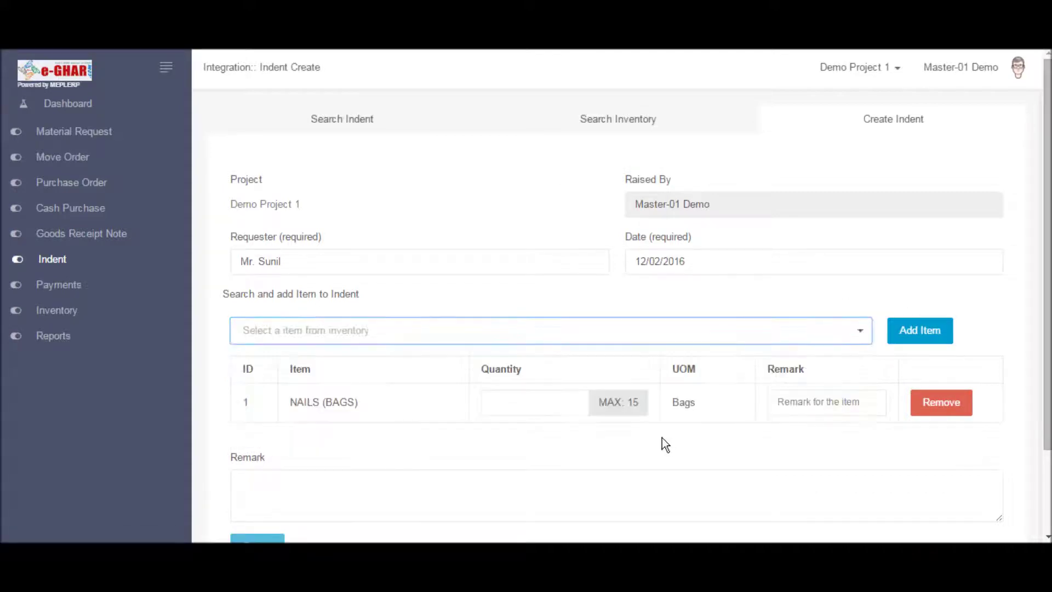
left_click(557, 406)
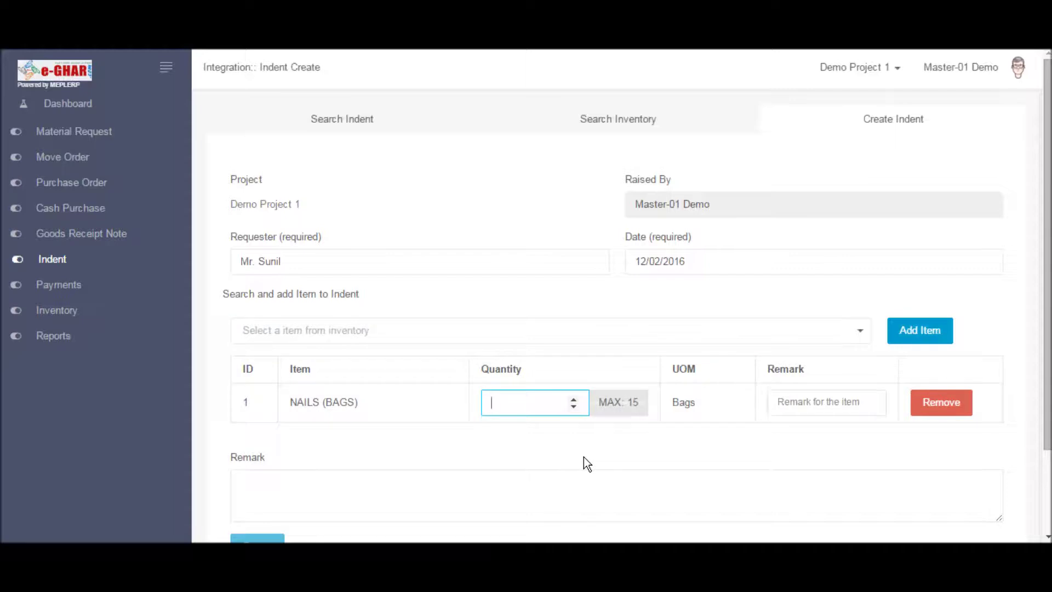
type("5")
left_click(850, 399)
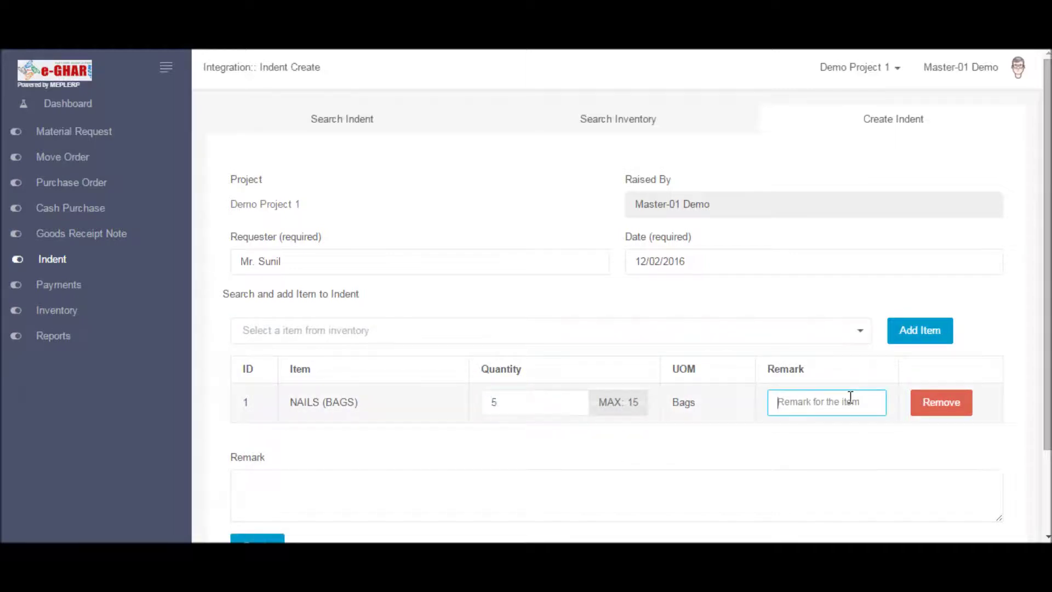
type("Issues to")
key("BackSpace")
key("BackSpace")
key("BackSpace")
key("BackSpace")
key("BackSpace")
type("d")
type(" to ")
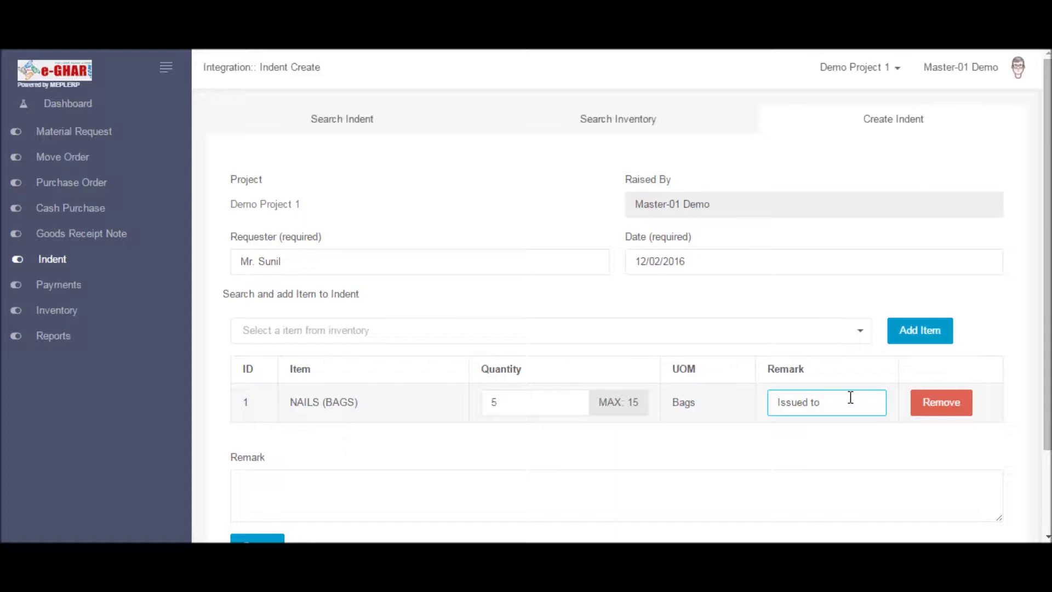
type("Ani")
type("l")
scroll(850, 398, "down", 2)
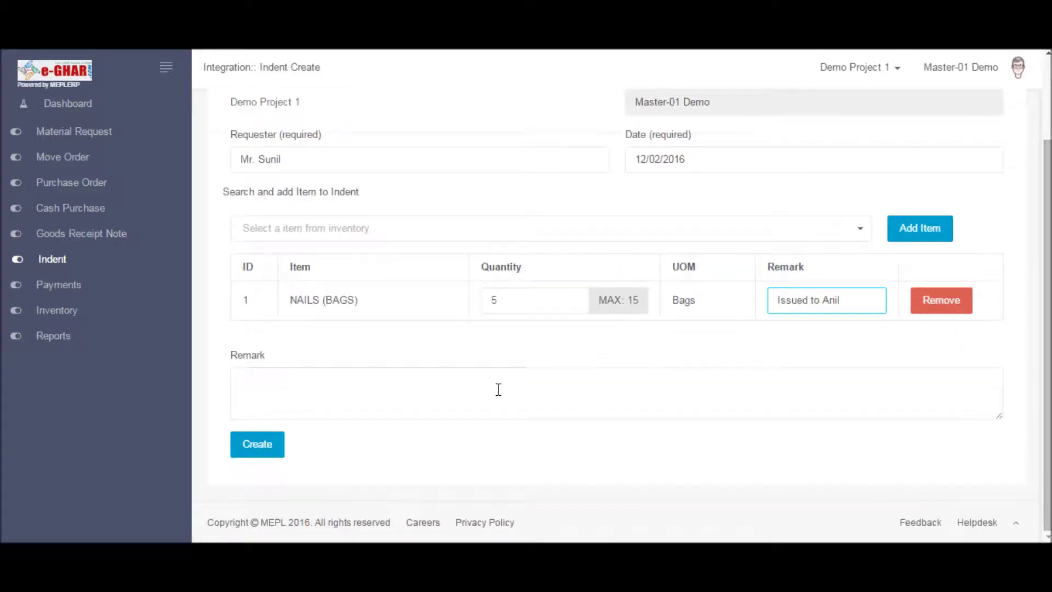
- Add the overall remark 'For second Floor Slab' and submit the new indent
left_click(359, 384)
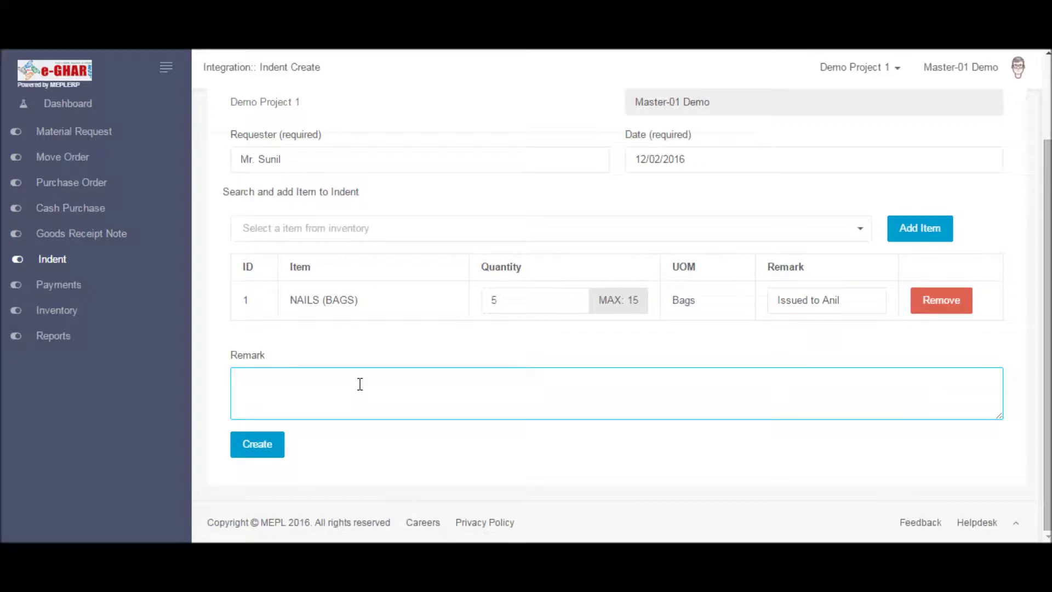
type("For ")
type("second ")
type("Floor ")
type("Slab")
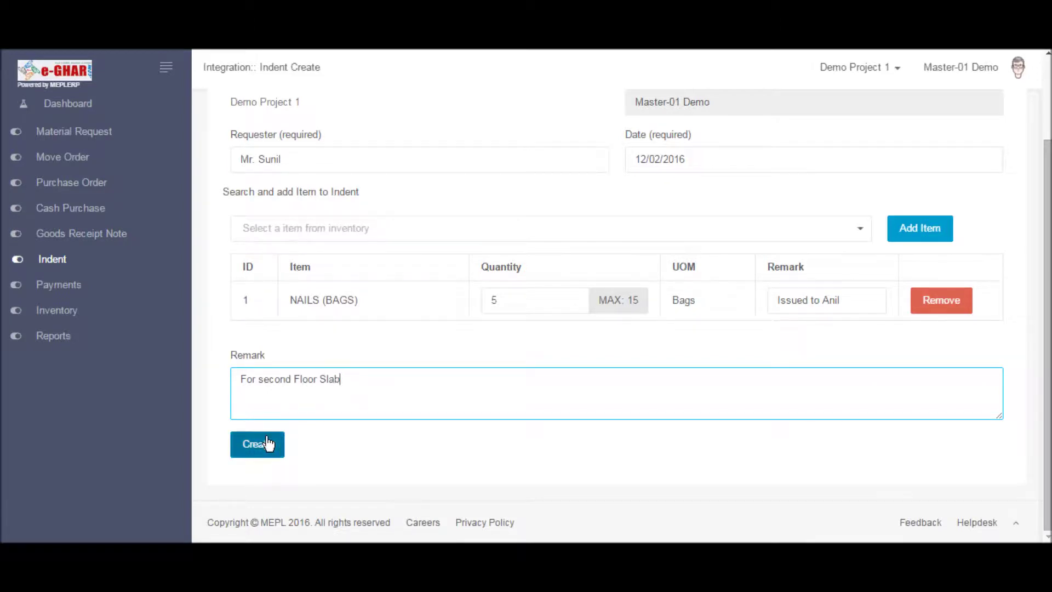
left_click(268, 444)
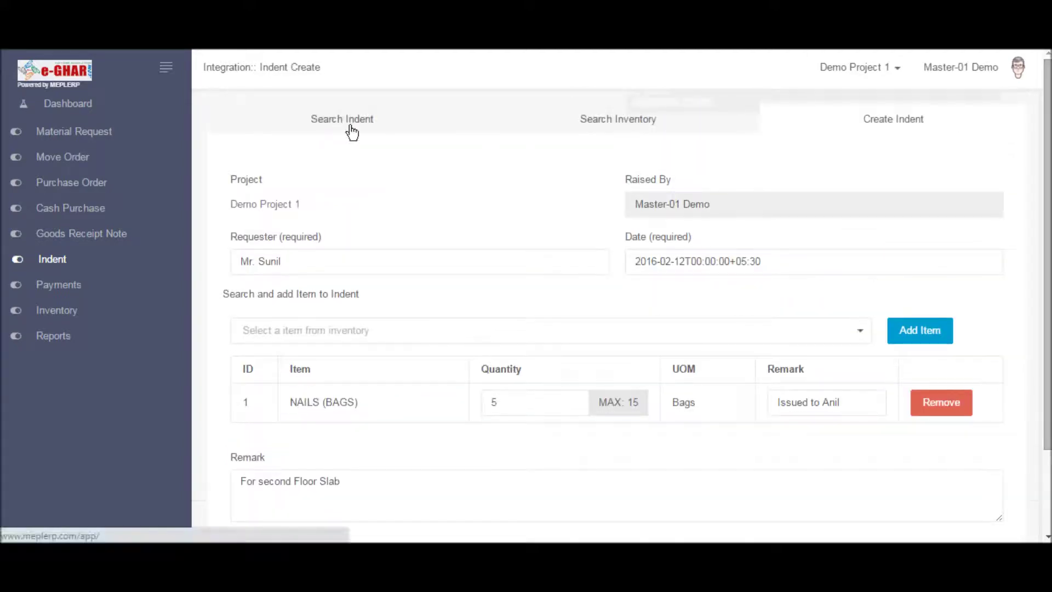
left_click(352, 130)
- Load all indents, view the Code001/4 indent's details, then reload the four-indent list
left_click(912, 185)
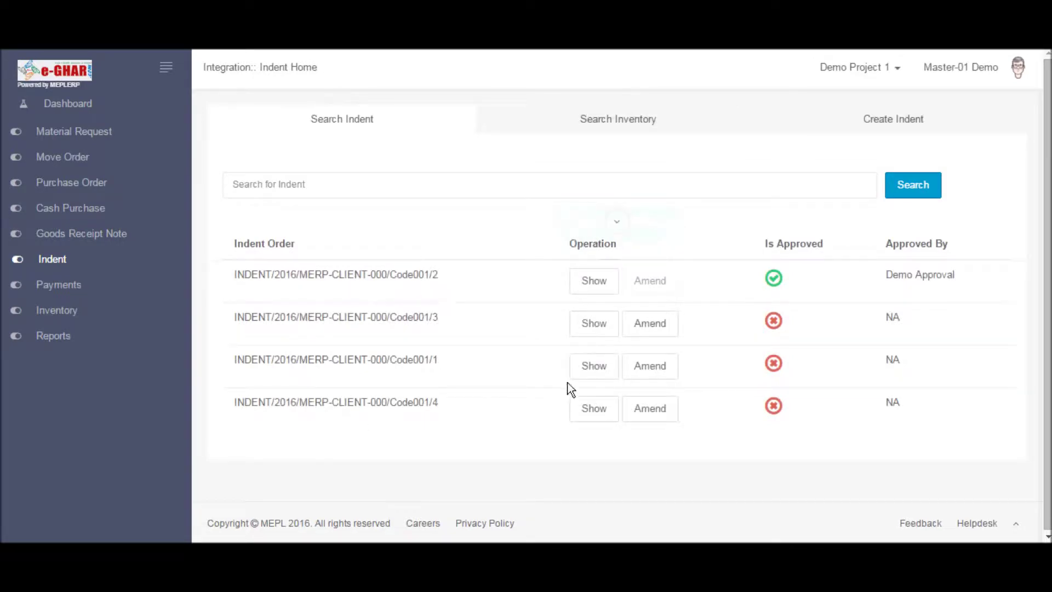
left_click(606, 412)
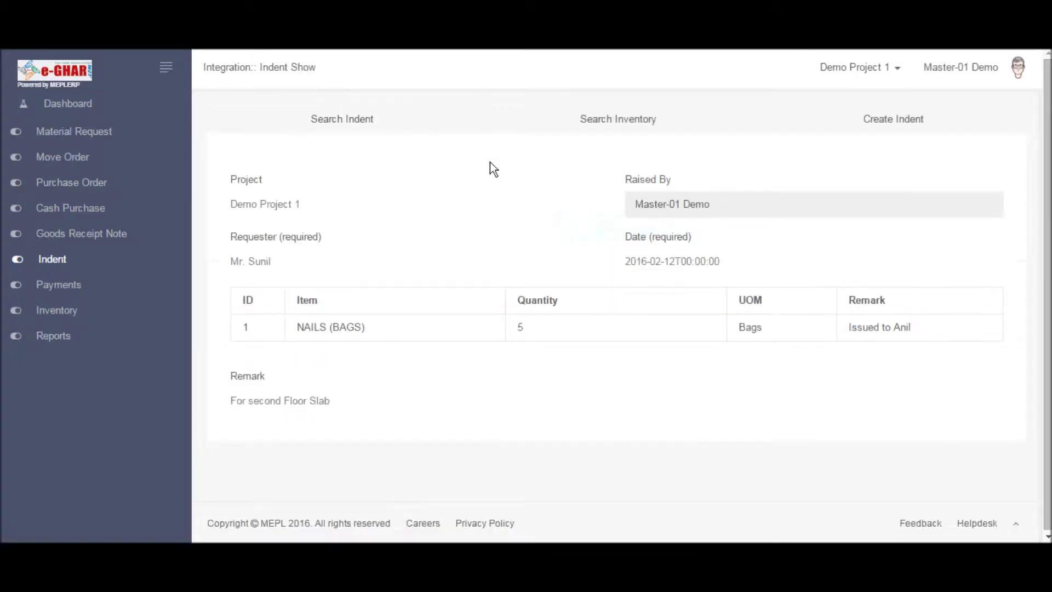
left_click(360, 129)
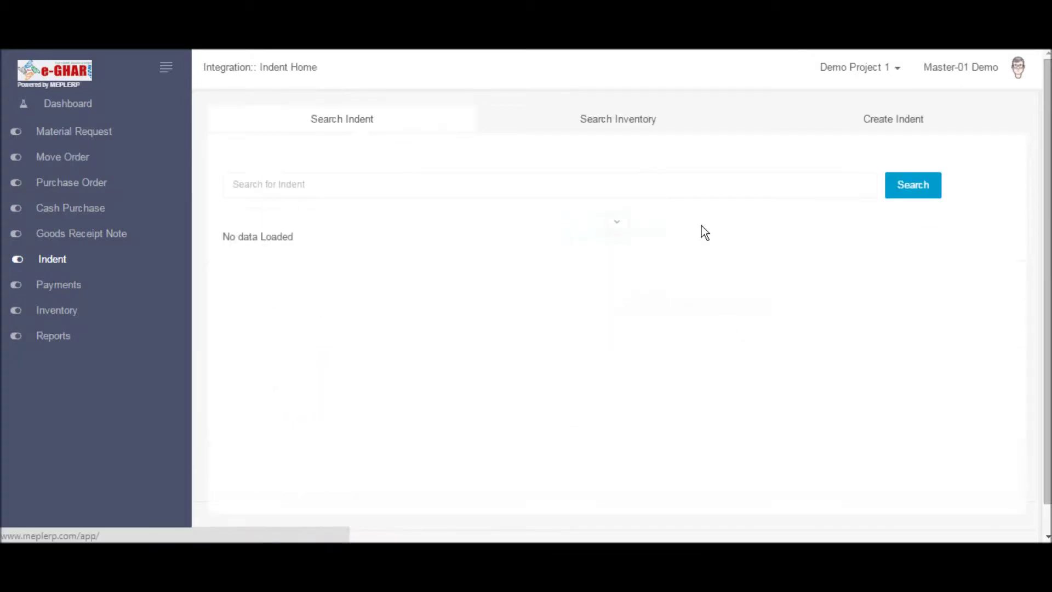
left_click(904, 184)
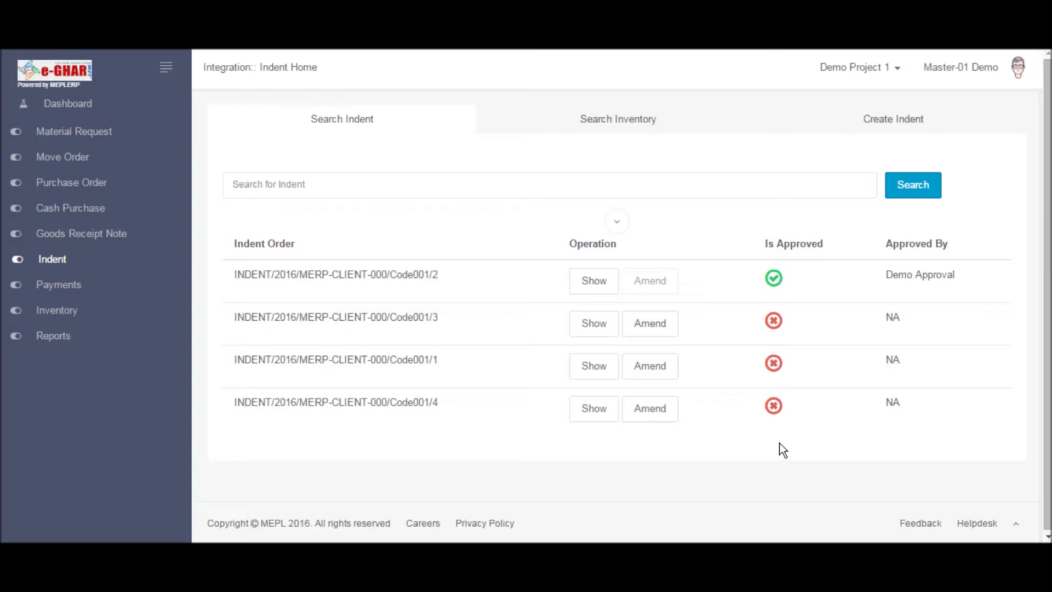
- Approve indent Code001/4 so its icon turns green, then view its approved details
left_click(915, 198)
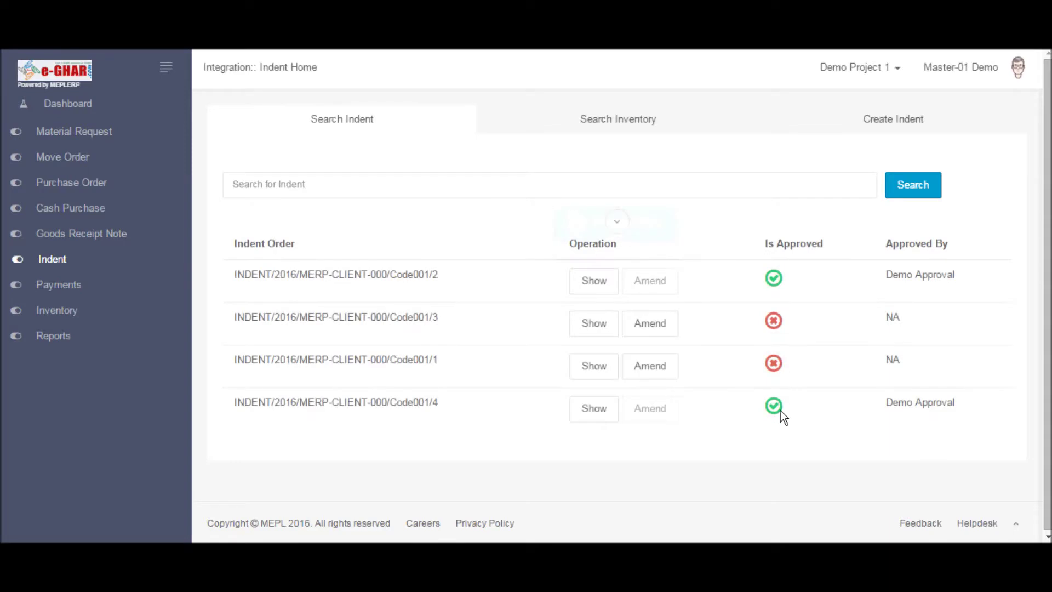
left_click(600, 411)
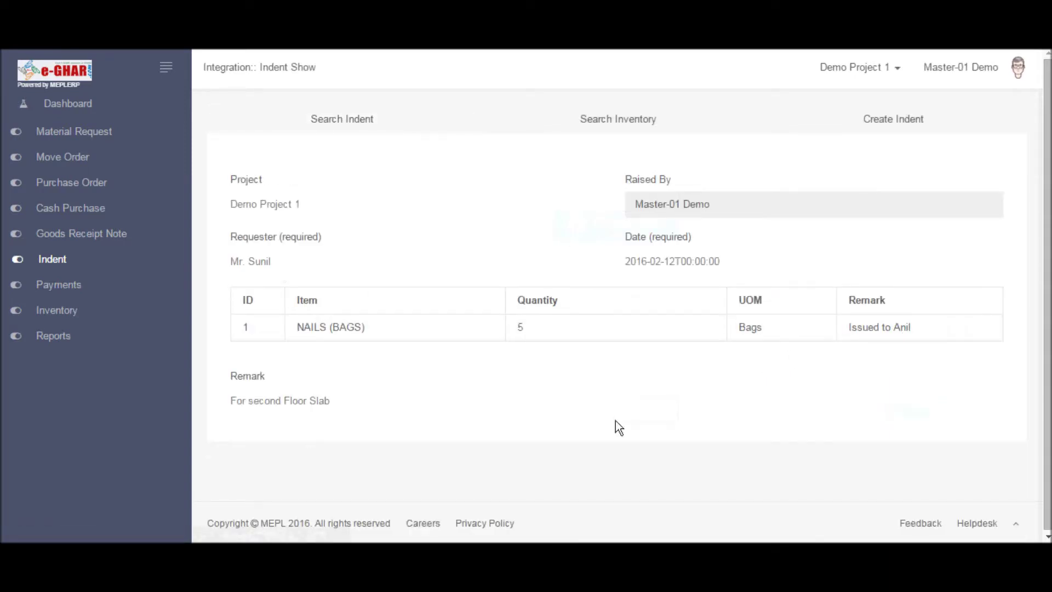
left_click(598, 118)
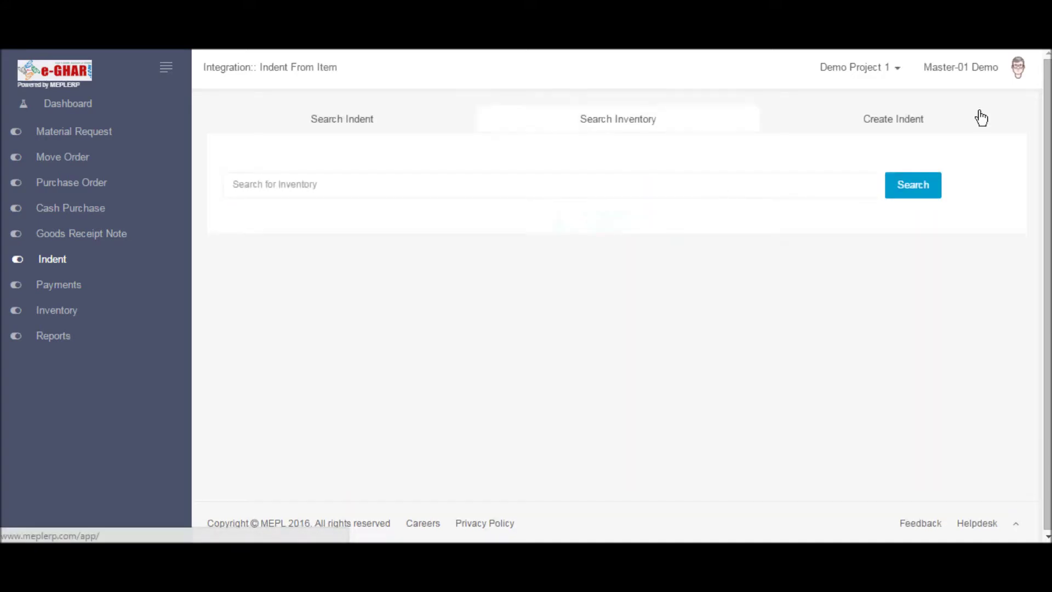
- Load the inventory and check that NAILS (BAGS) shows 10 in stock and 5 consumed
left_click(902, 191)
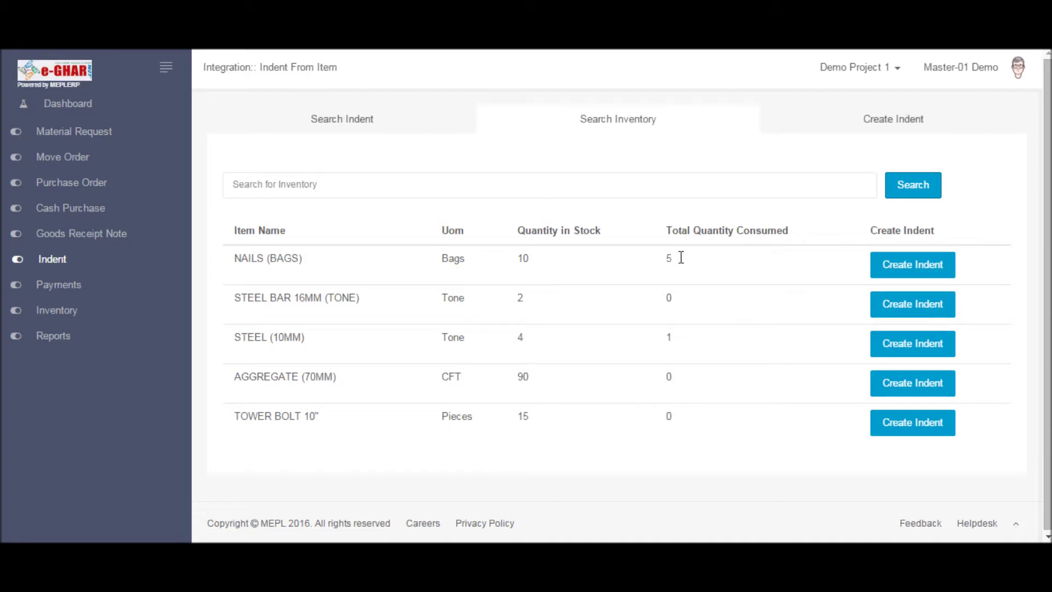
left_click_drag(681, 258, 504, 258)
left_click(542, 263)
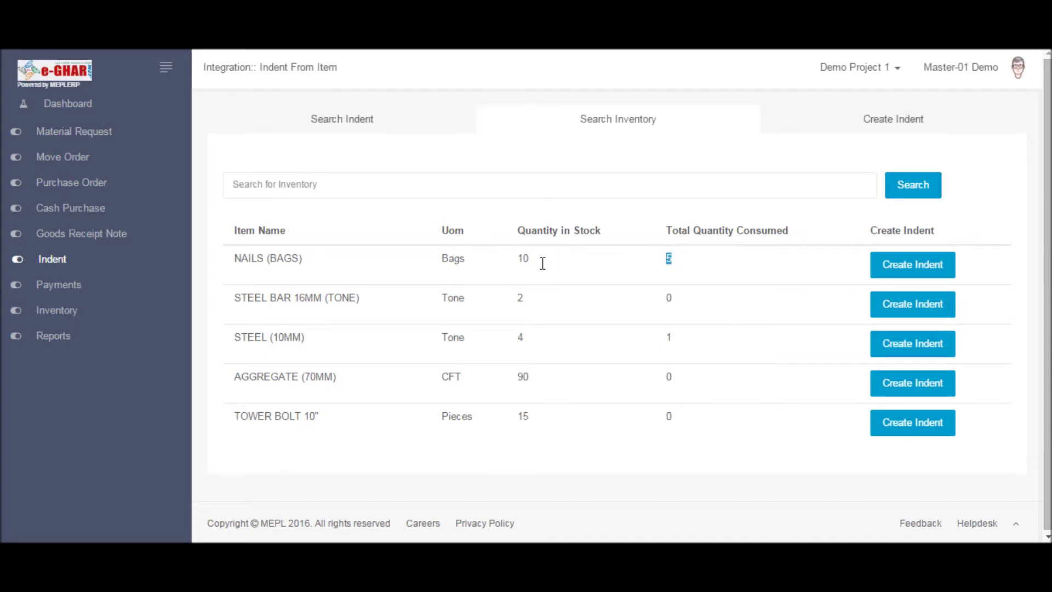